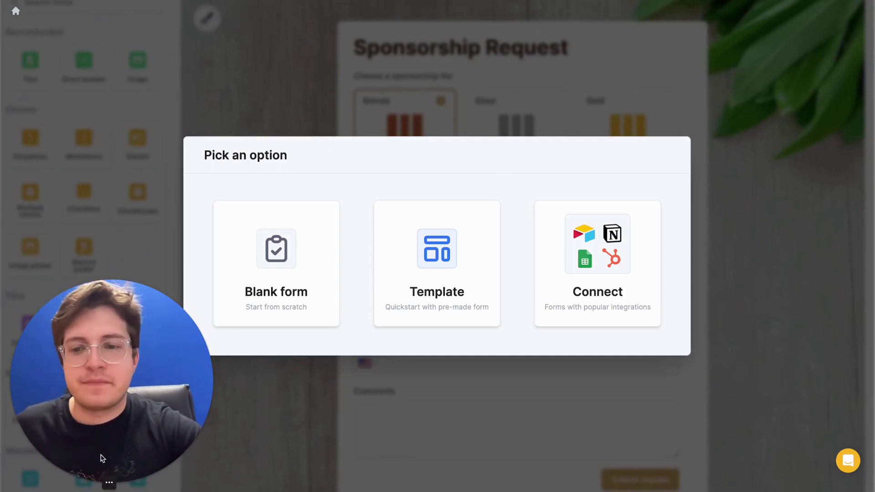
Preview the RSVP form template and create a new form from it.
left_click(85, 481)
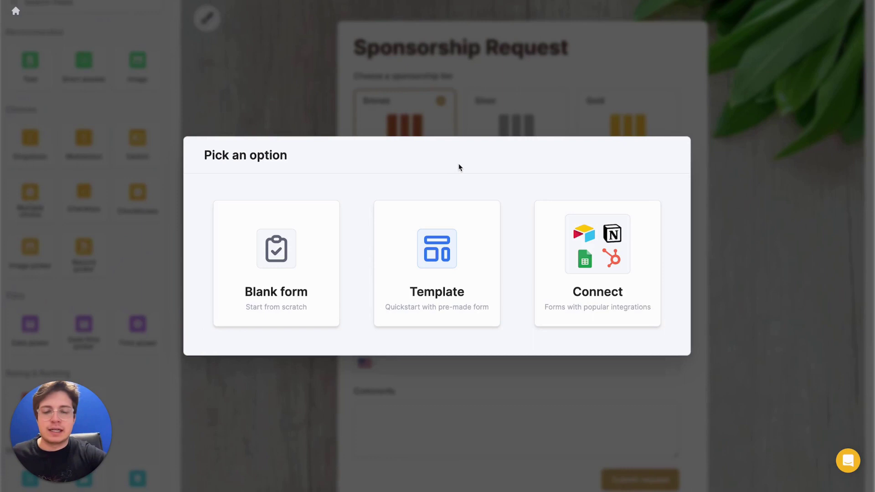
left_click(465, 255)
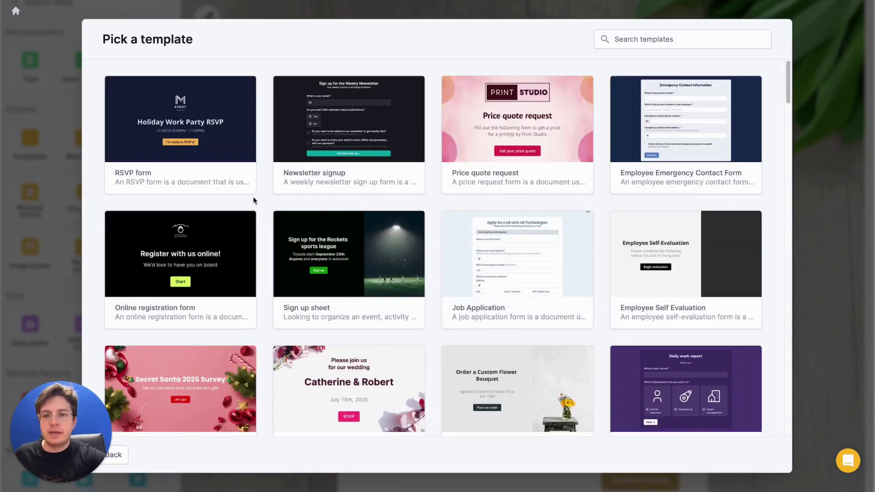
left_click(214, 180)
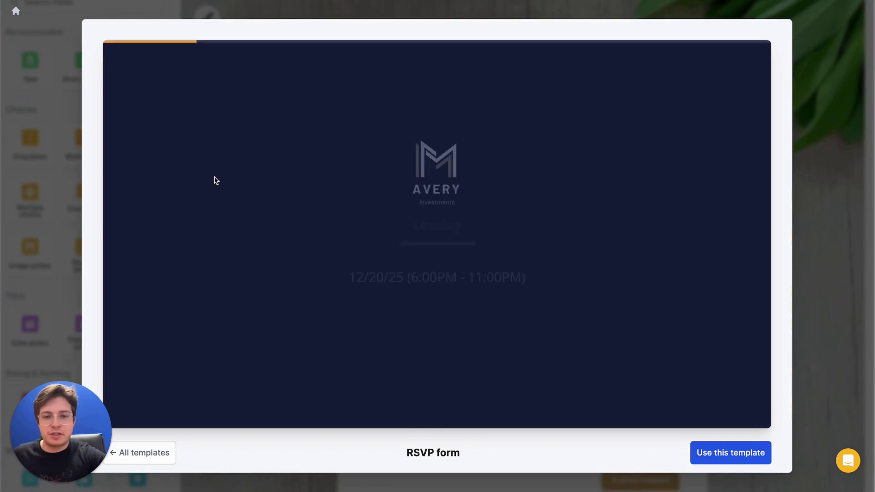
left_click(726, 453)
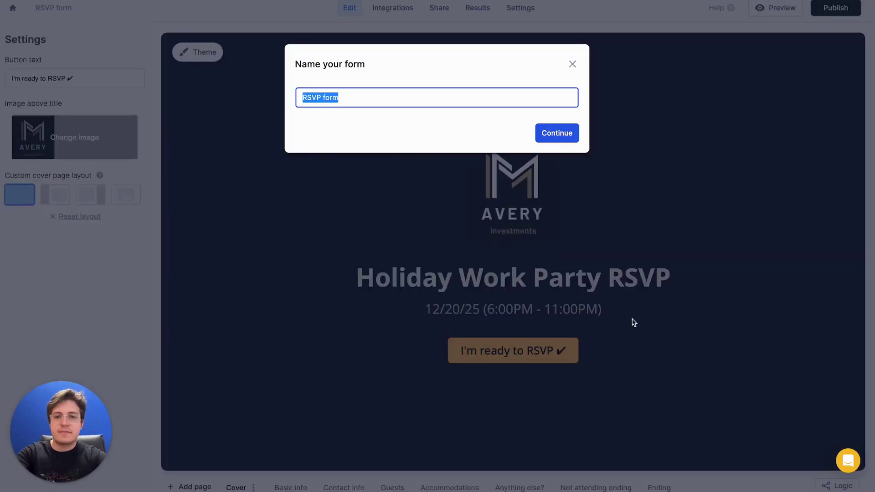
Keep the name 'RSVP form' and review the Basic info, Contact info, Guests and Accommodations pages.
left_click(557, 135)
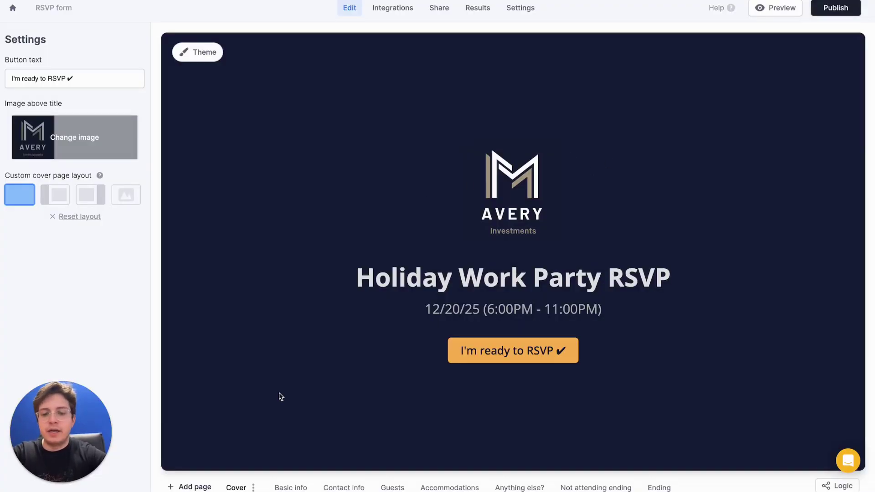
left_click(293, 487)
left_click(333, 487)
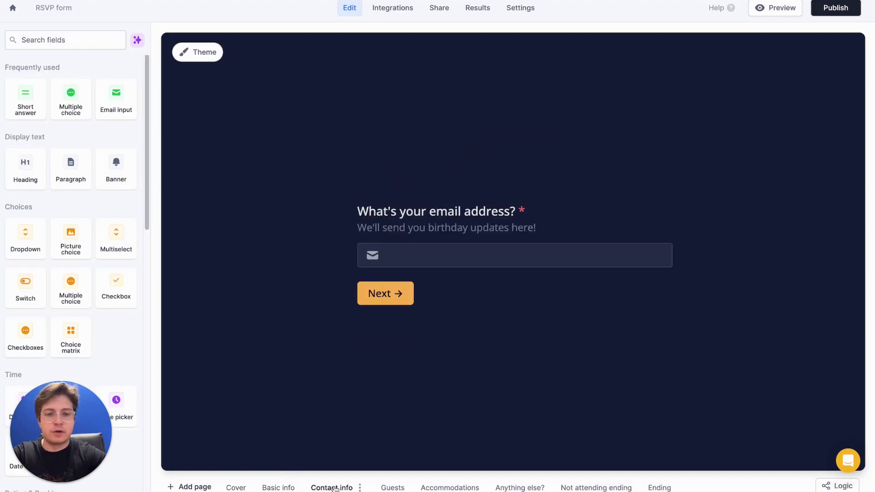
left_click(395, 487)
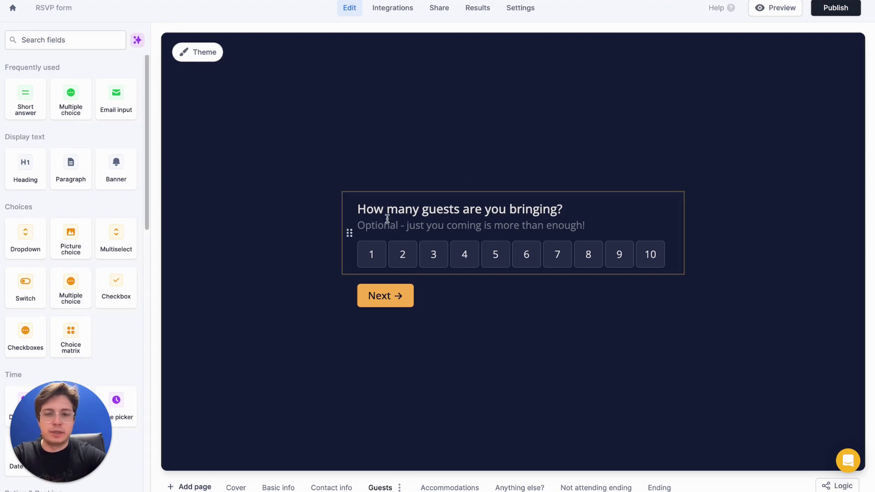
left_click(459, 487)
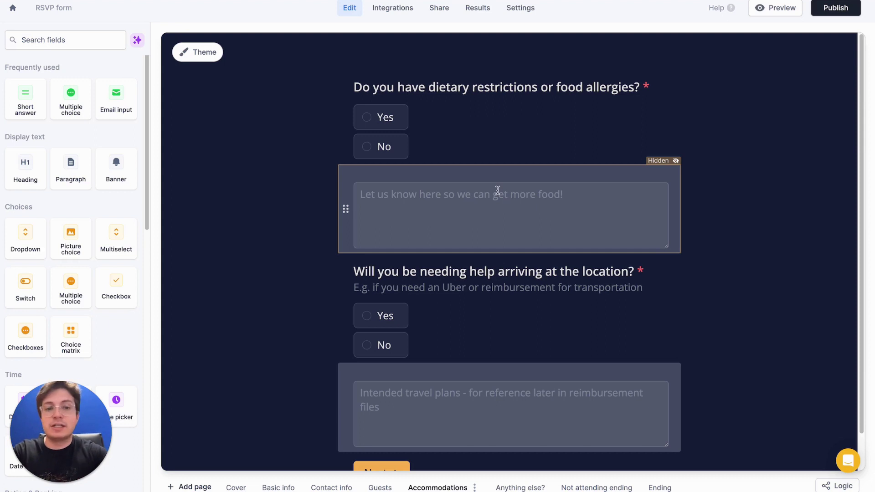
Inspect the dietary restrictions question's settings, then go to the form's integrations.
left_click(509, 152)
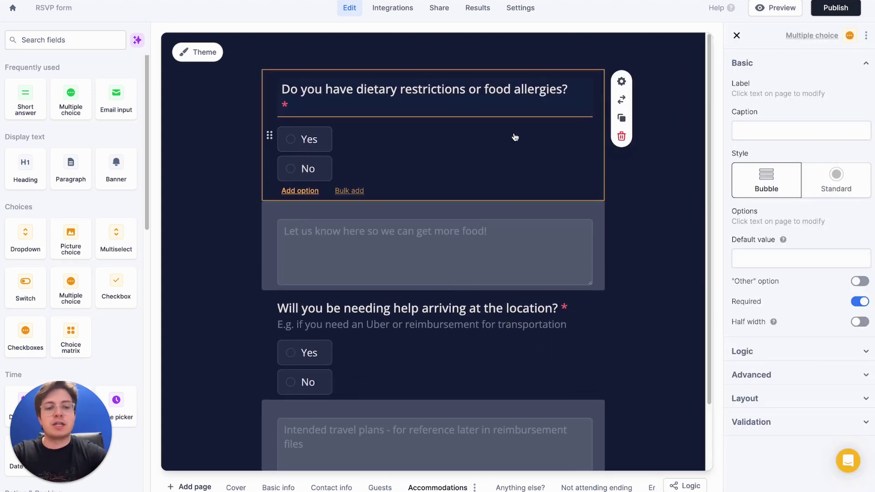
left_click(463, 69)
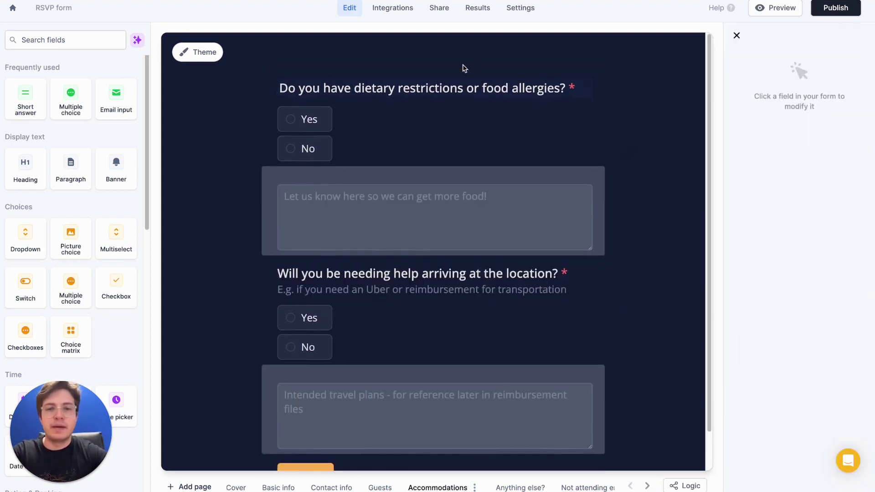
left_click(393, 10)
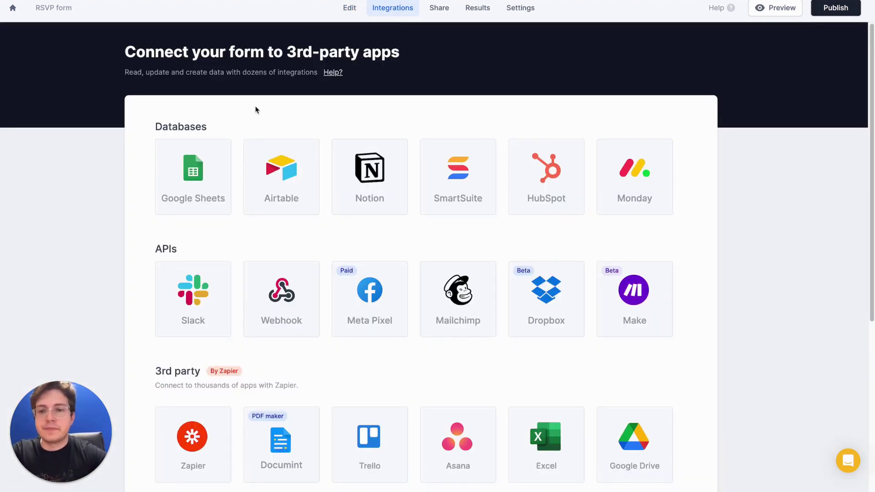
Link the form to a new Google Sheet and check its question headers in D1 and H1.
left_click(200, 160)
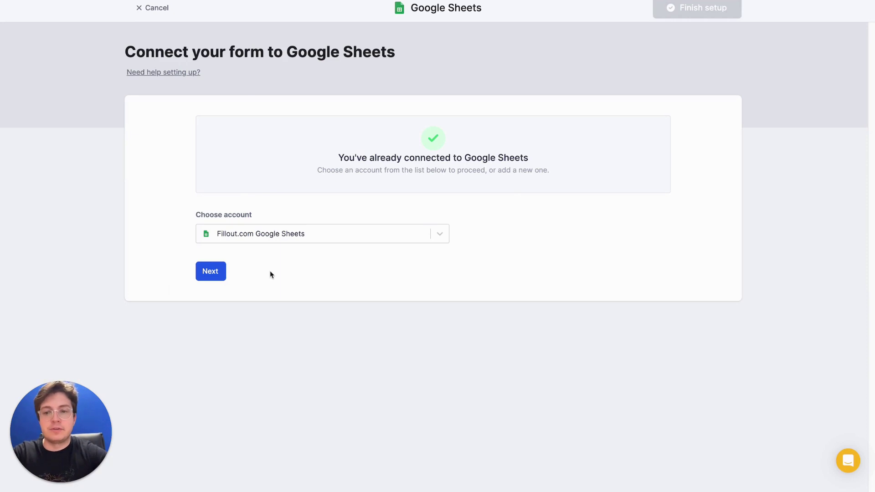
left_click(217, 272)
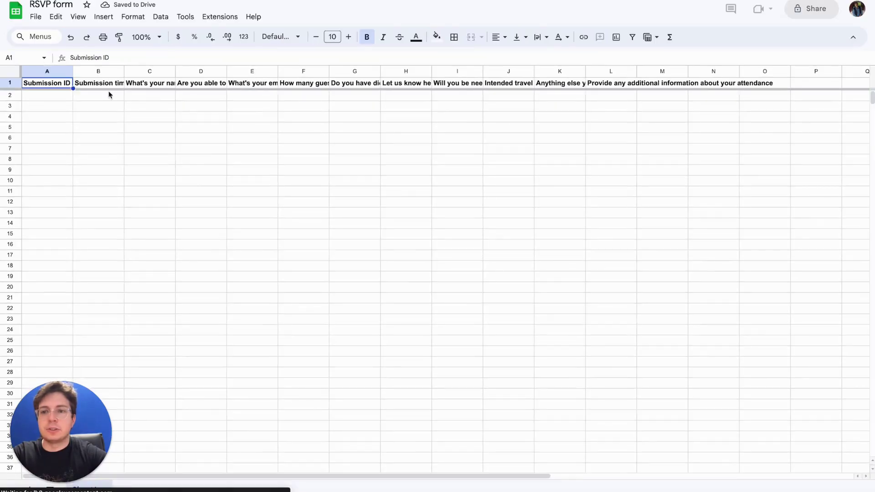
left_click(204, 84)
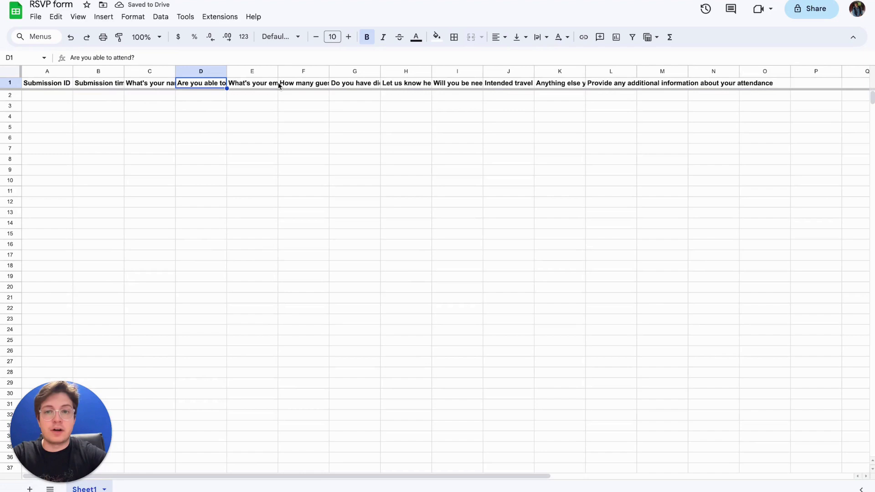
left_click(401, 83)
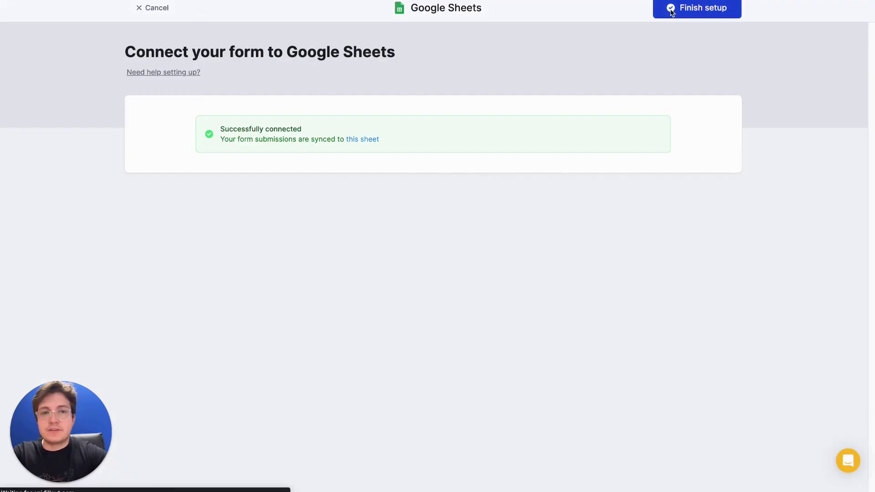
Finish the Google Sheets setup, publish the RSVP form and open its live link.
left_click(660, 13)
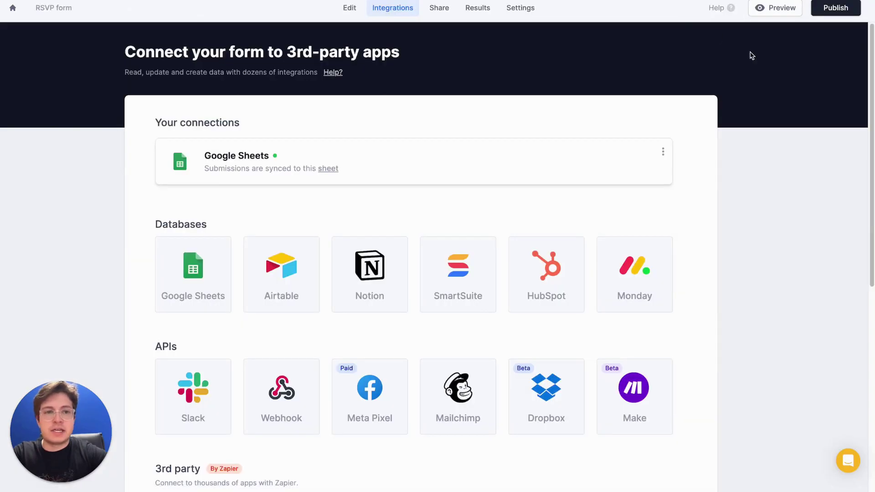
left_click(837, 8)
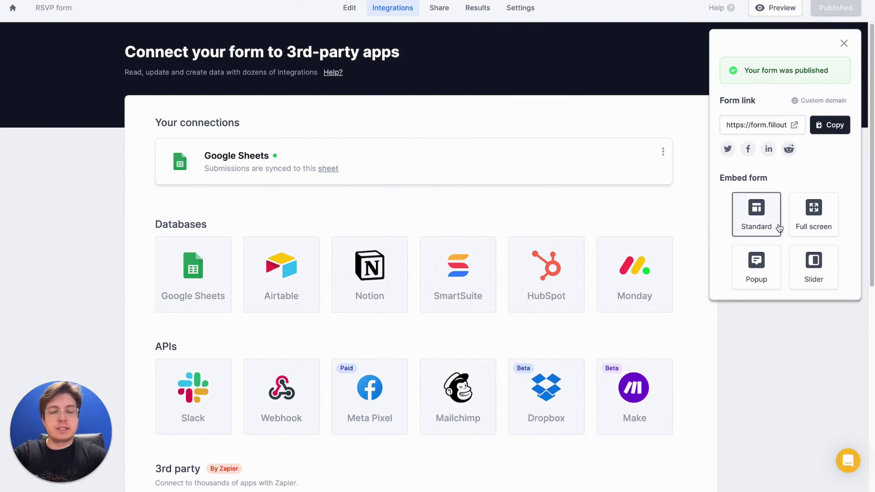
left_click(794, 125)
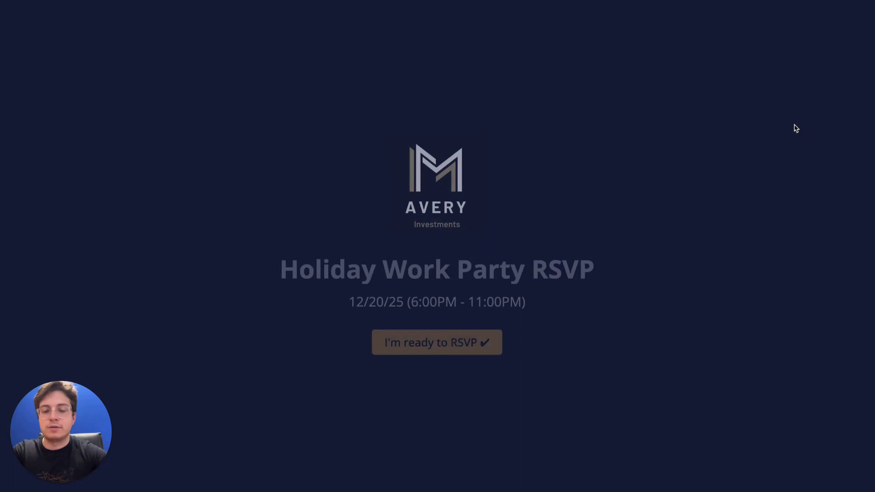
Enter a name, answer Yes to attending, give an email and choose 10 guests.
left_click(478, 345)
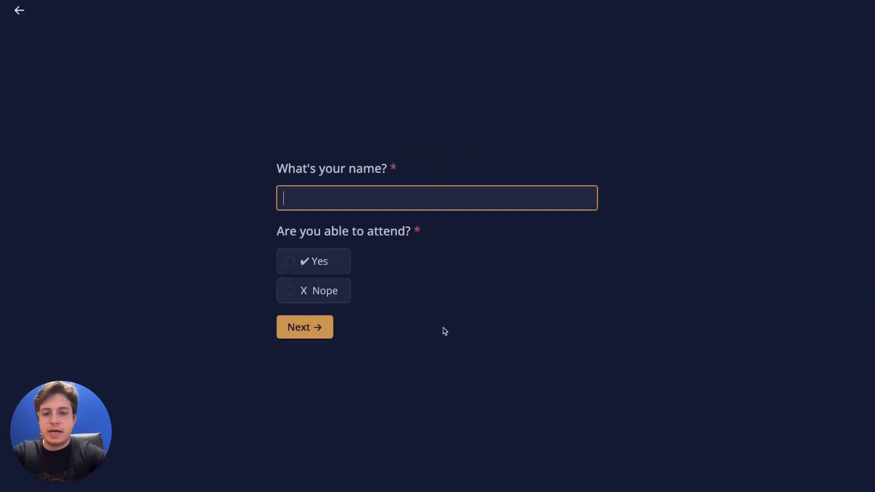
type("Antony")
key("Tab")
key("space")
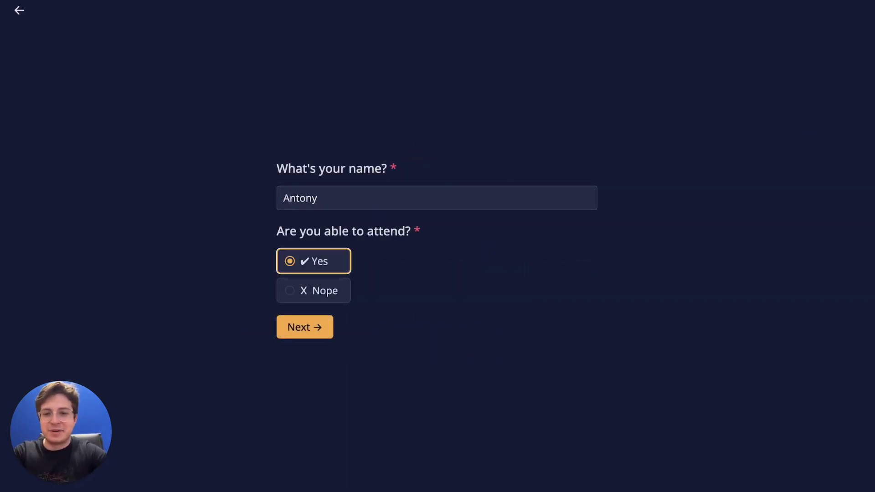
left_click(307, 335)
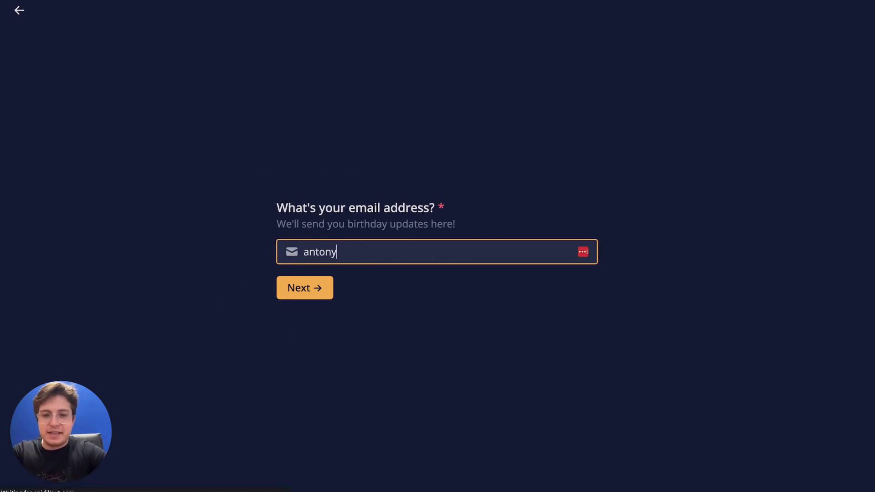
key("Return")
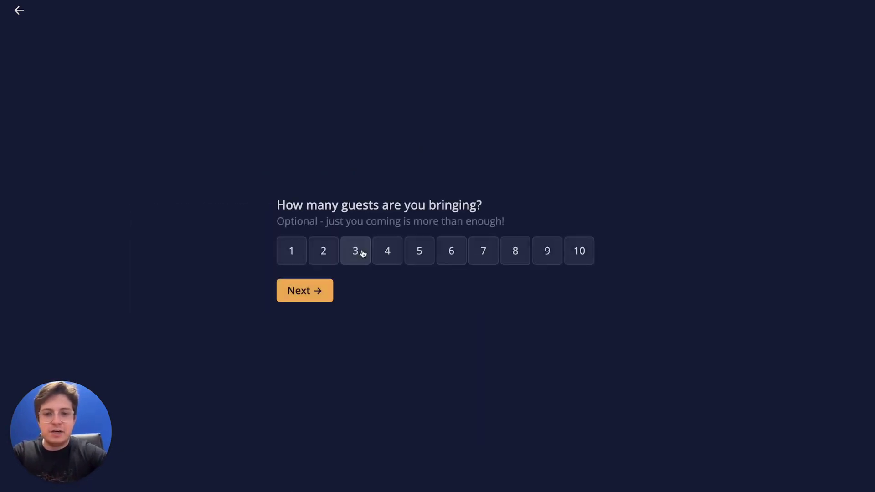
left_click(579, 250)
Answer No to dietary restrictions, transport help and anything else, then submit the RSVP.
left_click(307, 296)
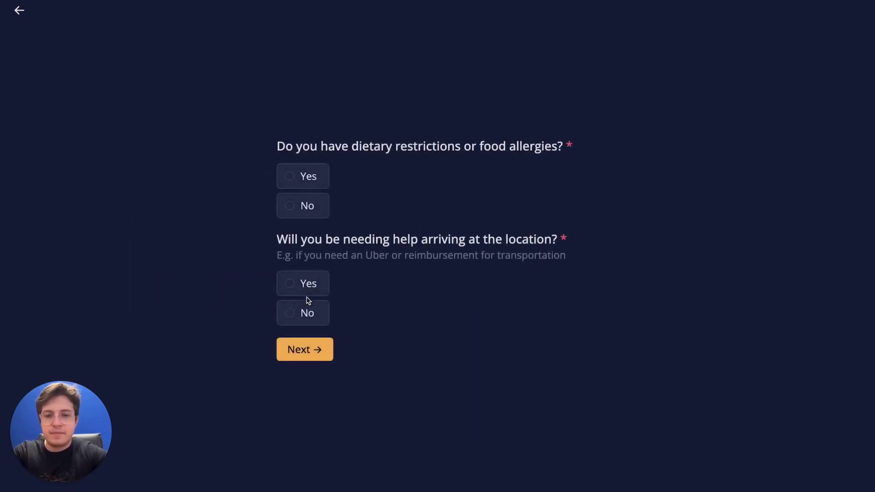
left_click(310, 176)
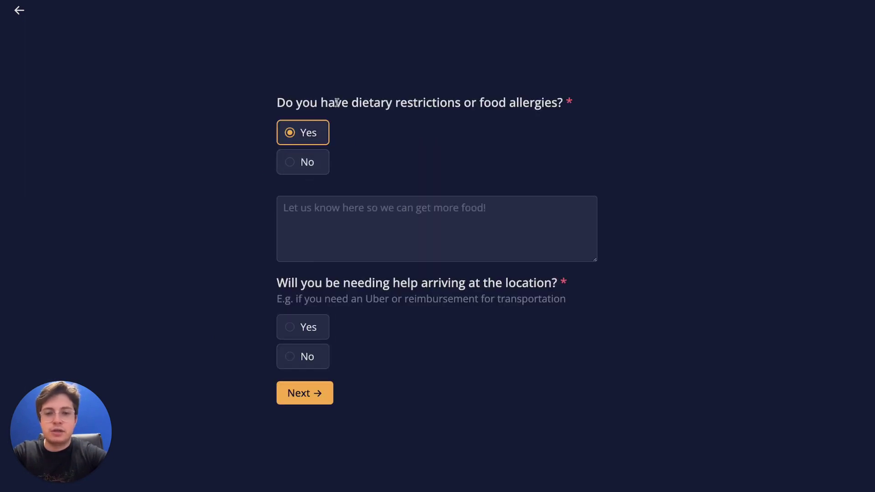
left_click(399, 228)
left_click(308, 167)
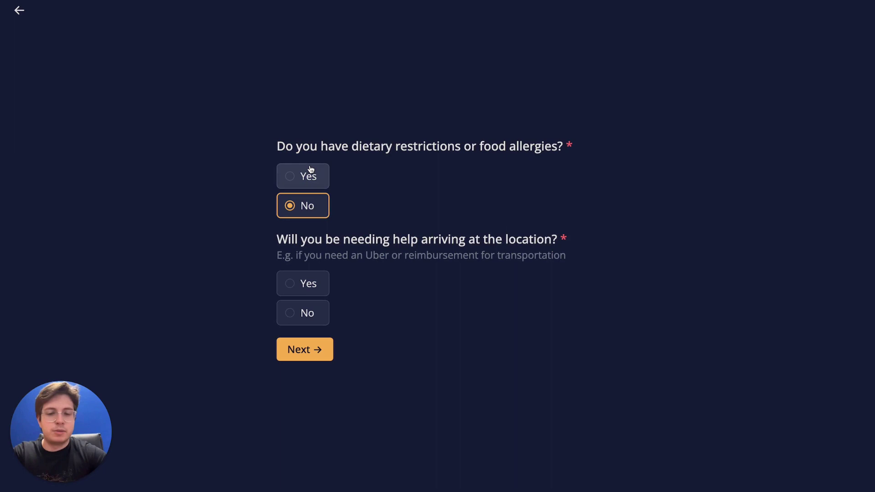
left_click(308, 311)
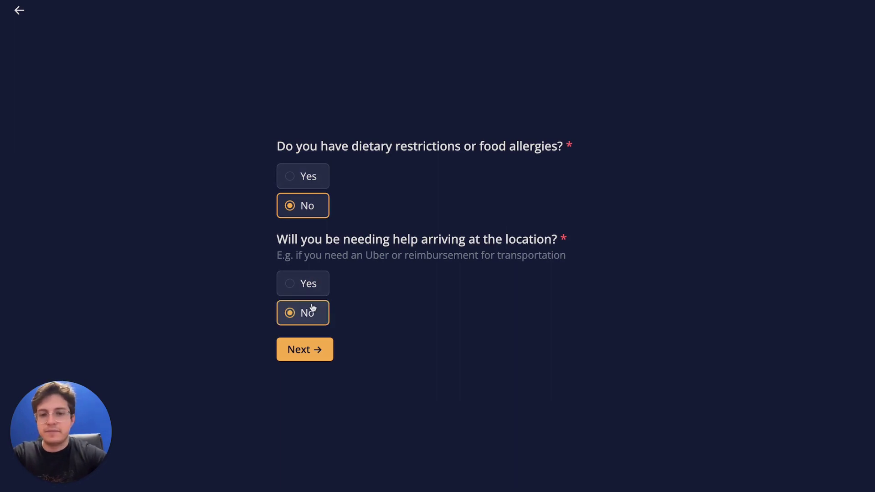
left_click(315, 349)
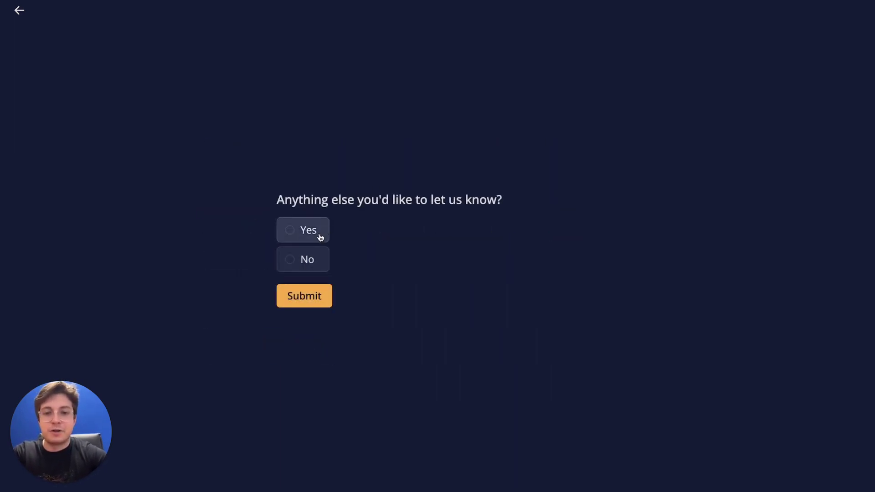
left_click(314, 258)
left_click(311, 296)
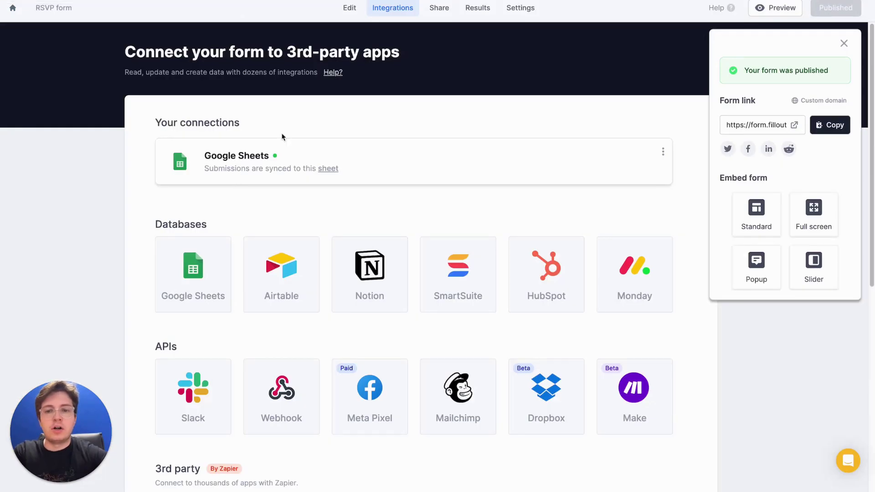
Dismiss the 'Your form was published' panel and return to editing the form.
left_click(365, 114)
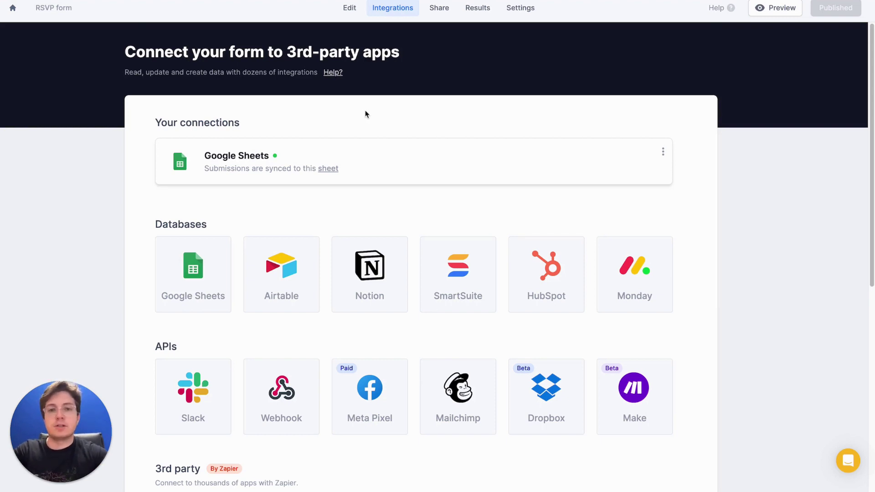
left_click(349, 8)
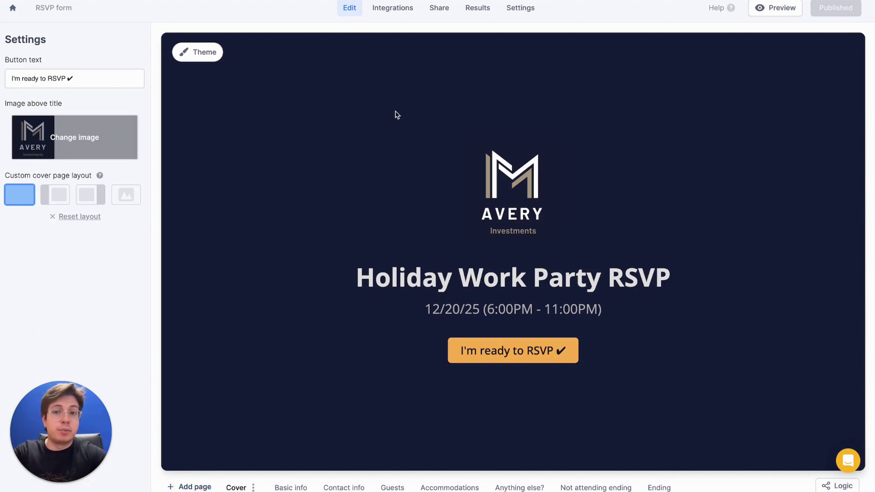
Review the Results summary and analytics: one started and finished submission, 100% completion.
left_click(477, 8)
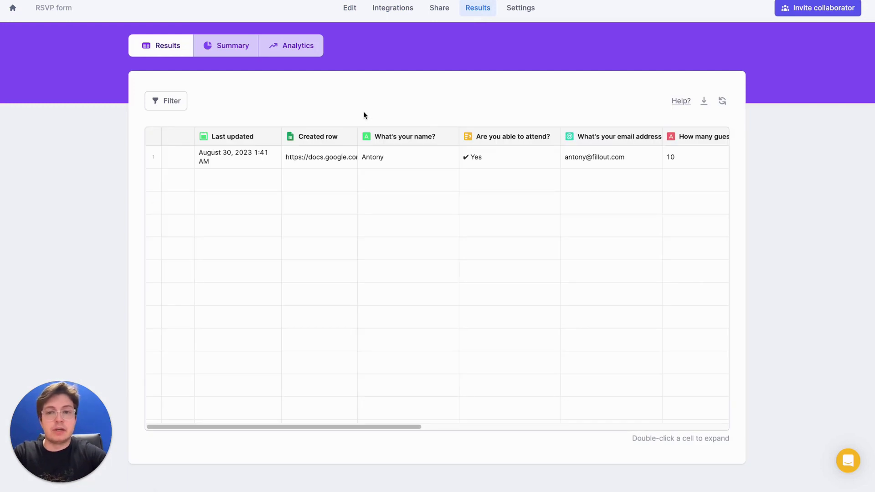
left_click(233, 48)
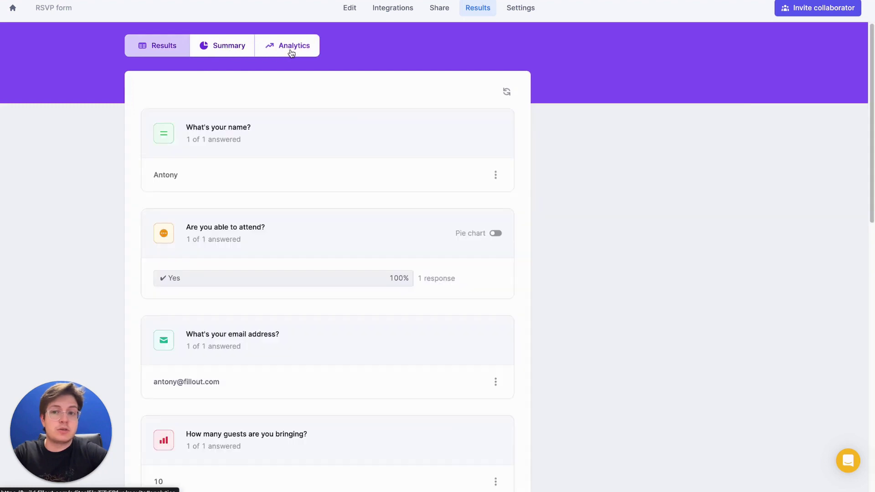
left_click(291, 49)
scroll(434, 114, "down", 2)
scroll(434, 114, "down", 3)
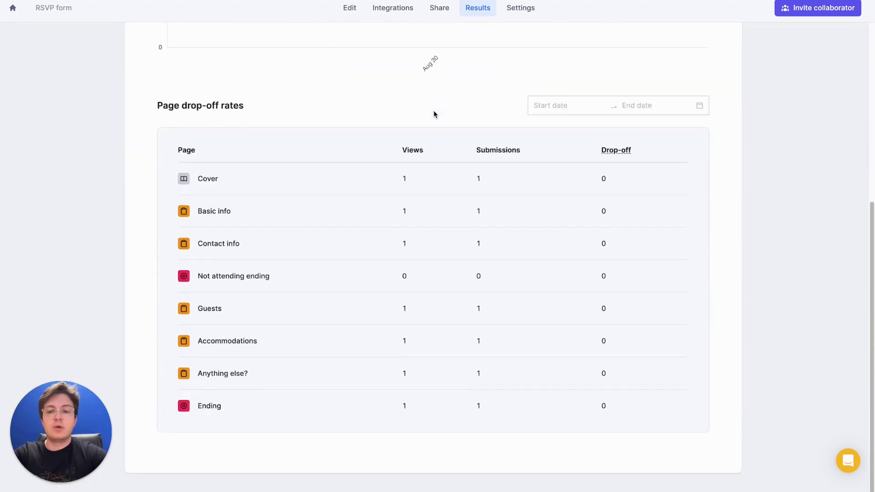
scroll(433, 114, "up", 3)
scroll(434, 115, "up", 2)
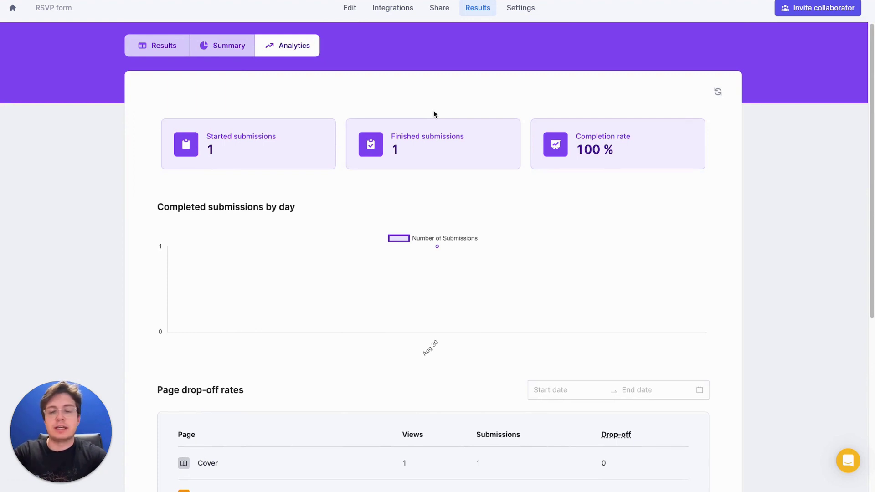
Return to the editor on the Holiday Work Party cover page.
left_click(349, 8)
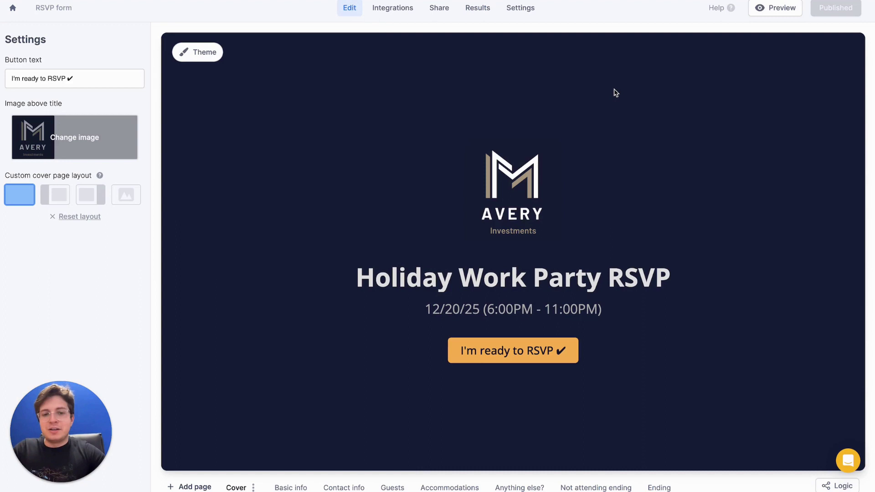